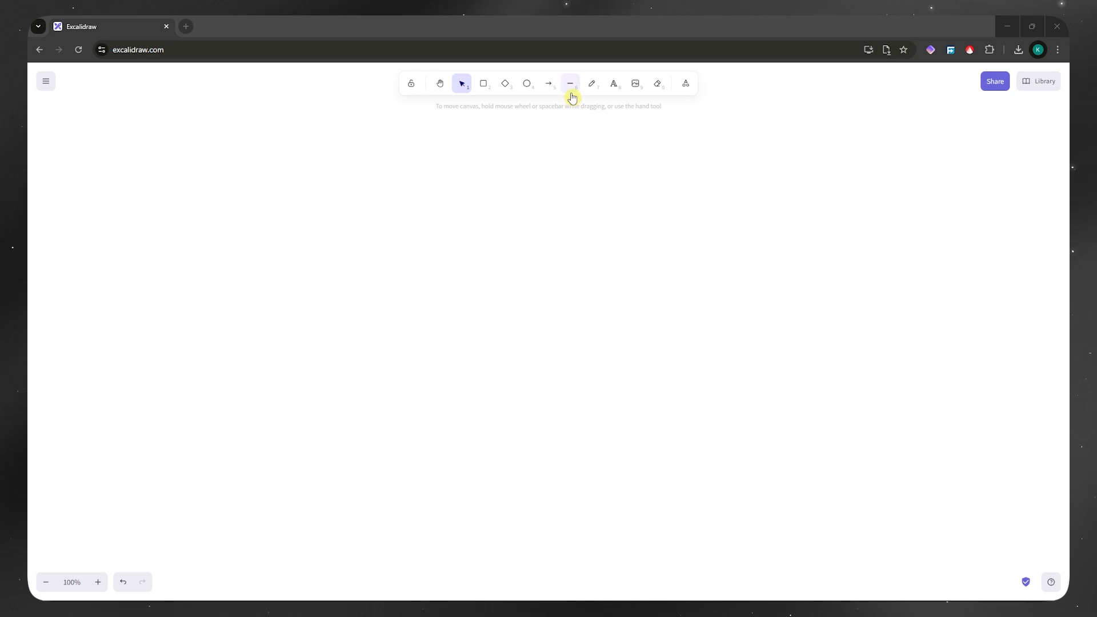
Step: Draw a wide rectangle in the upper middle of the canvas
{"action": "left_click", "coordinate": [576, 248]}
{"action": "left_click", "coordinate": [571, 85]}
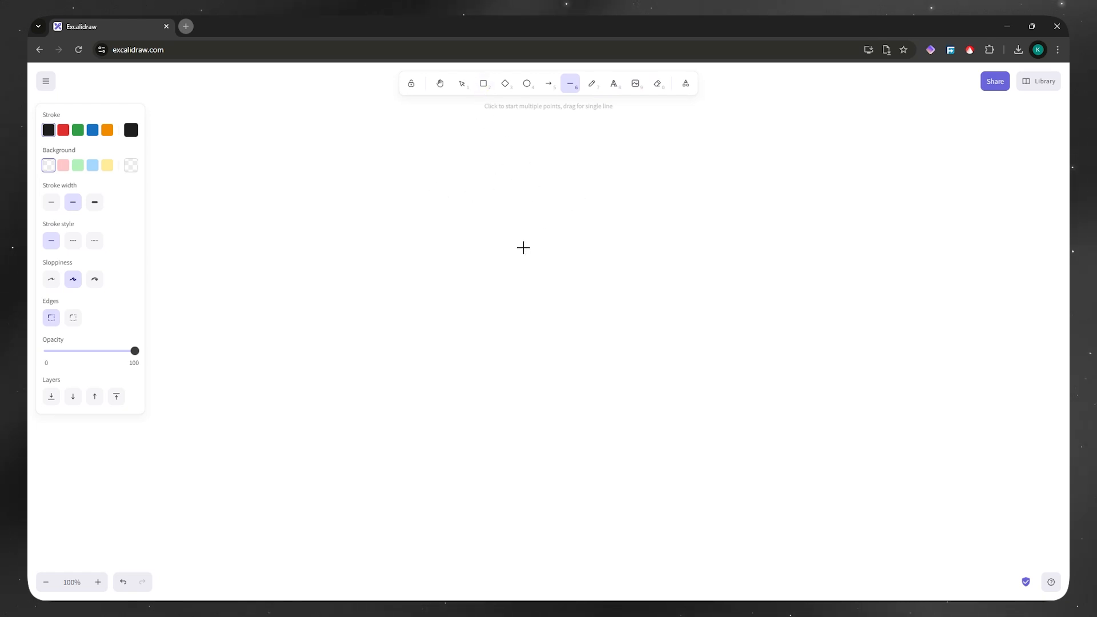
{"action": "key", "text": "r"}
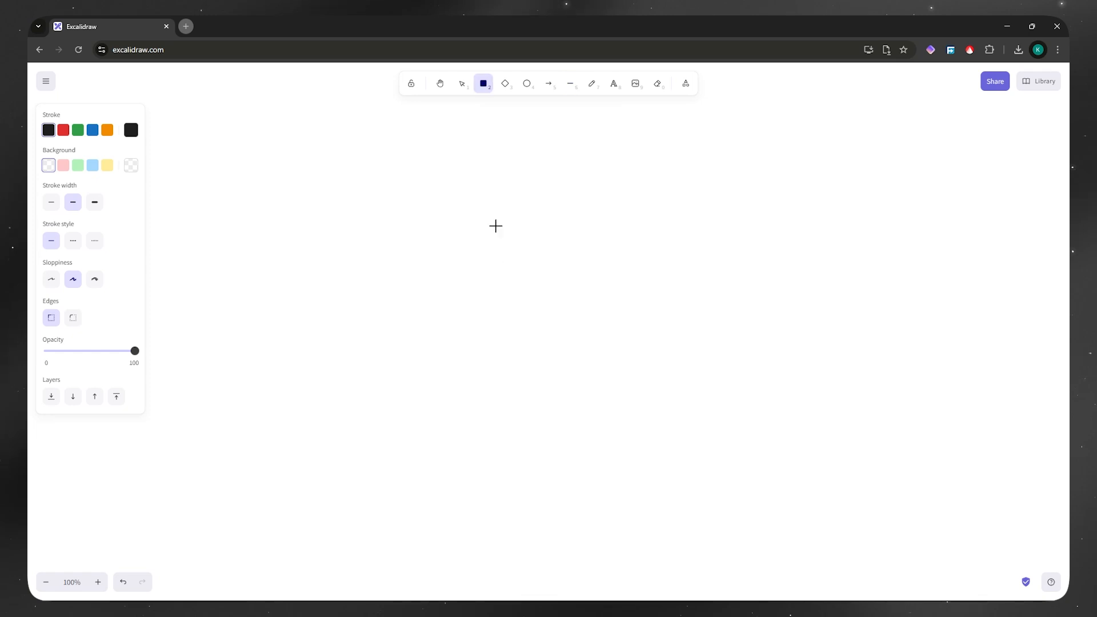
{"action": "left_click_drag", "start_coordinate": [448, 145], "coordinate": [739, 238]}
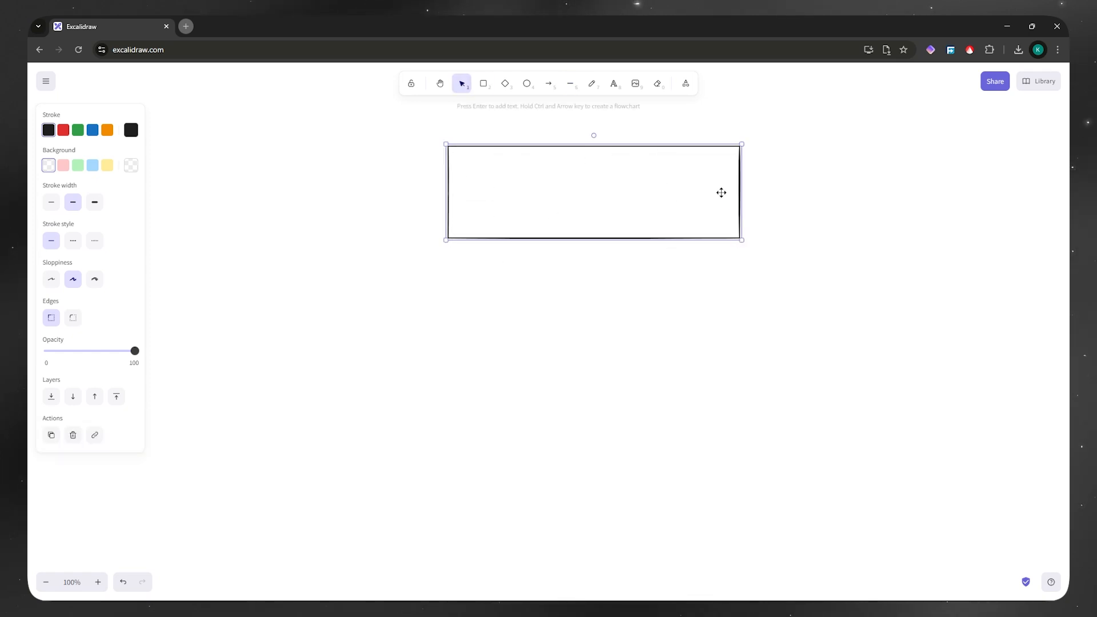
Step: Add the text WANT TO GET FASTER inside the rectangle
{"action": "key", "text": "t"}
{"action": "left_click", "coordinate": [471, 167]}
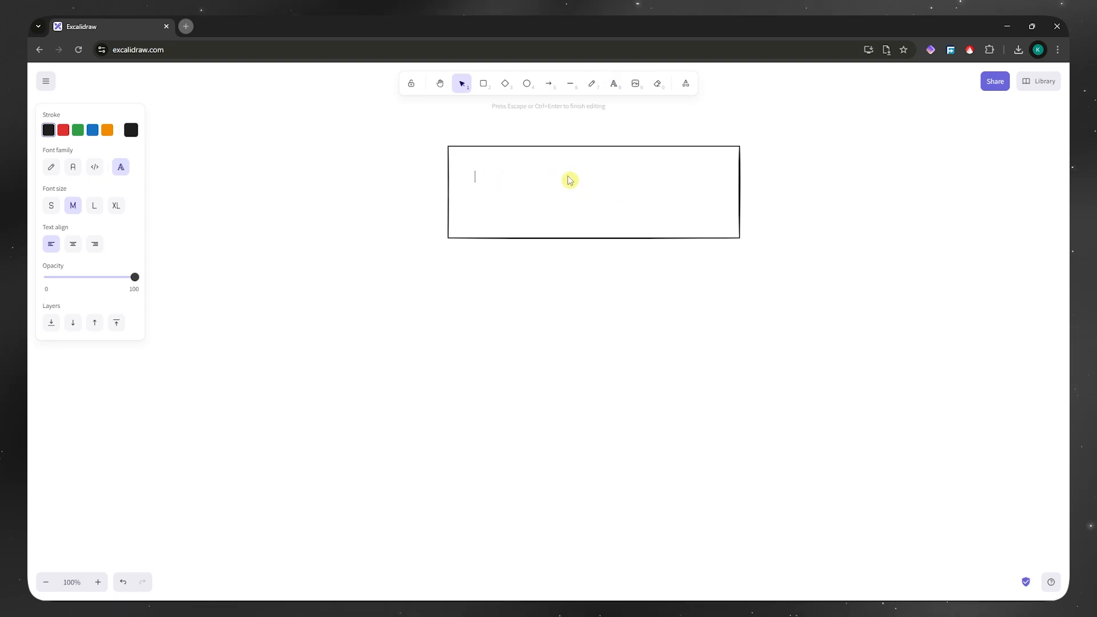
{"action": "type", "text": "WANT TO GET FASTER"}
{"action": "left_click", "coordinate": [592, 259]}
Step: Enlarge the WANT TO GET FASTER text and center it to nearly fill the rectangle's width
{"action": "left_click", "coordinate": [549, 174]}
{"action": "left_click_drag", "start_coordinate": [578, 165], "coordinate": [717, 189]}
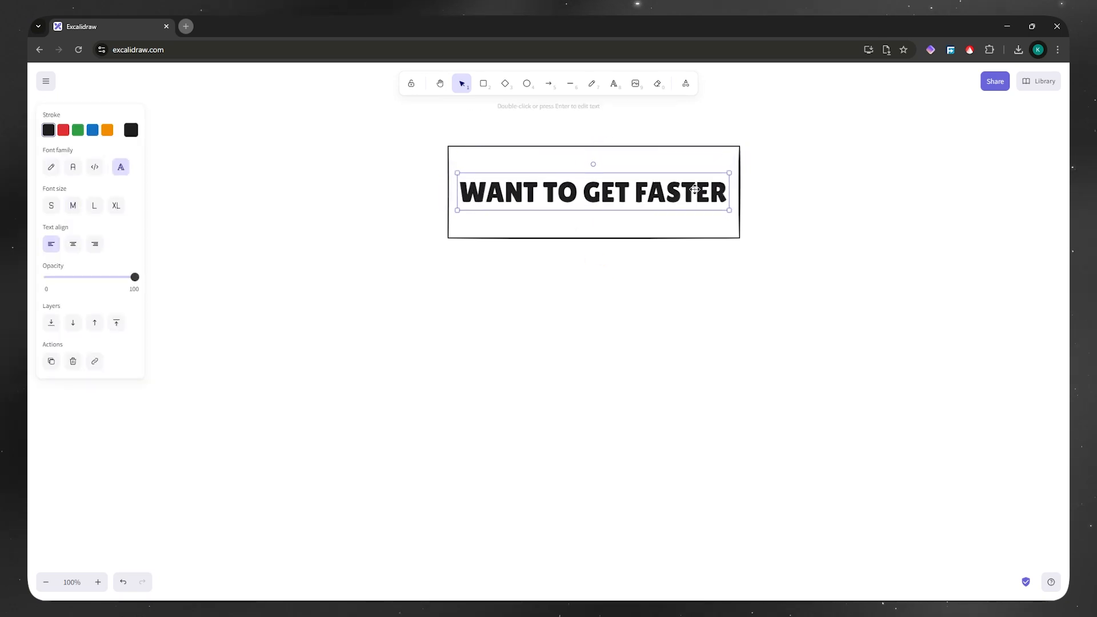
{"action": "left_click", "coordinate": [783, 177]}
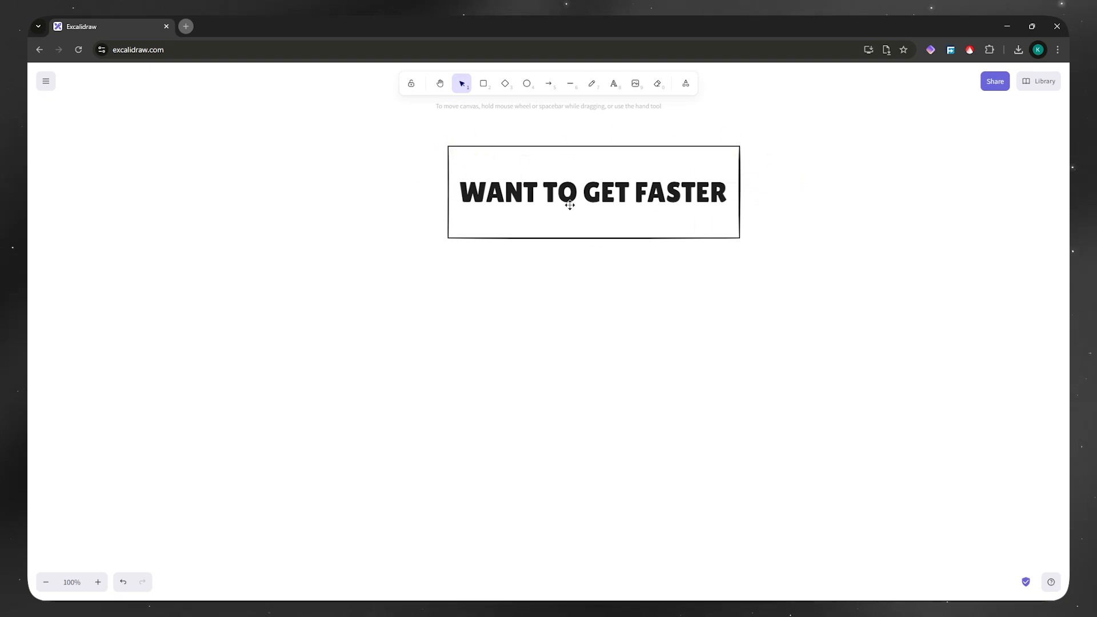
Step: Preview a connected flowchart box on each side of the WANT TO GET FASTER rectangle
{"action": "left_click", "coordinate": [623, 147]}
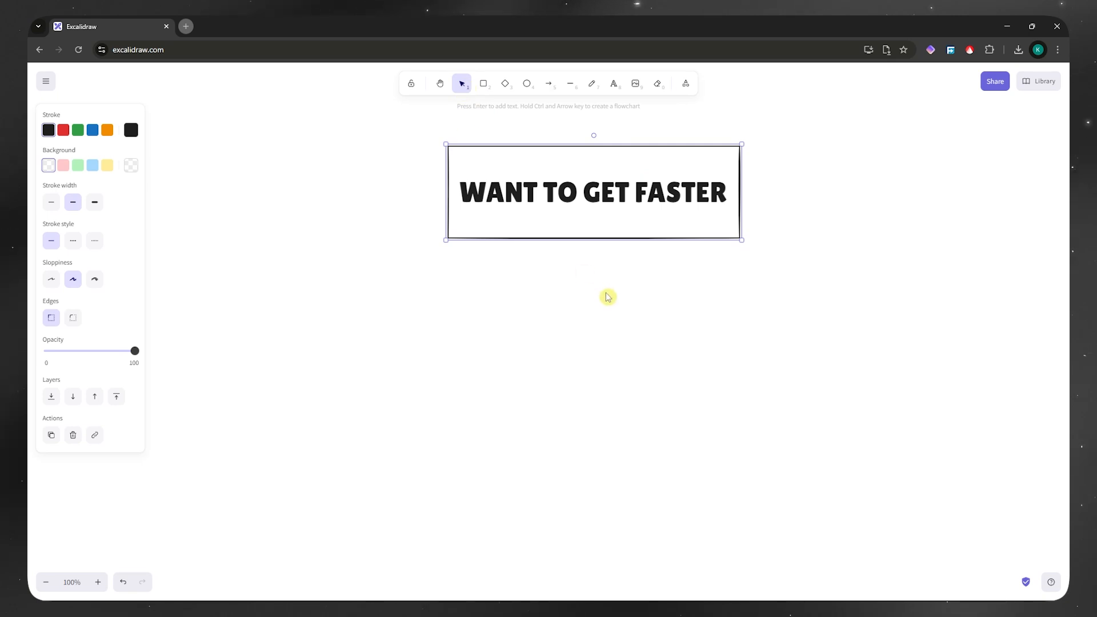
{"action": "key", "text": "ctrl+Left"}
{"action": "key", "text": "ctrl+Up"}
{"action": "key", "text": "ctrl+Down"}
{"action": "key", "text": "ctrl+Right"}
{"action": "key", "text": "ctrl+Left"}
{"action": "key", "text": "ctrl+Up"}
{"action": "key", "text": "ctrl+Down"}
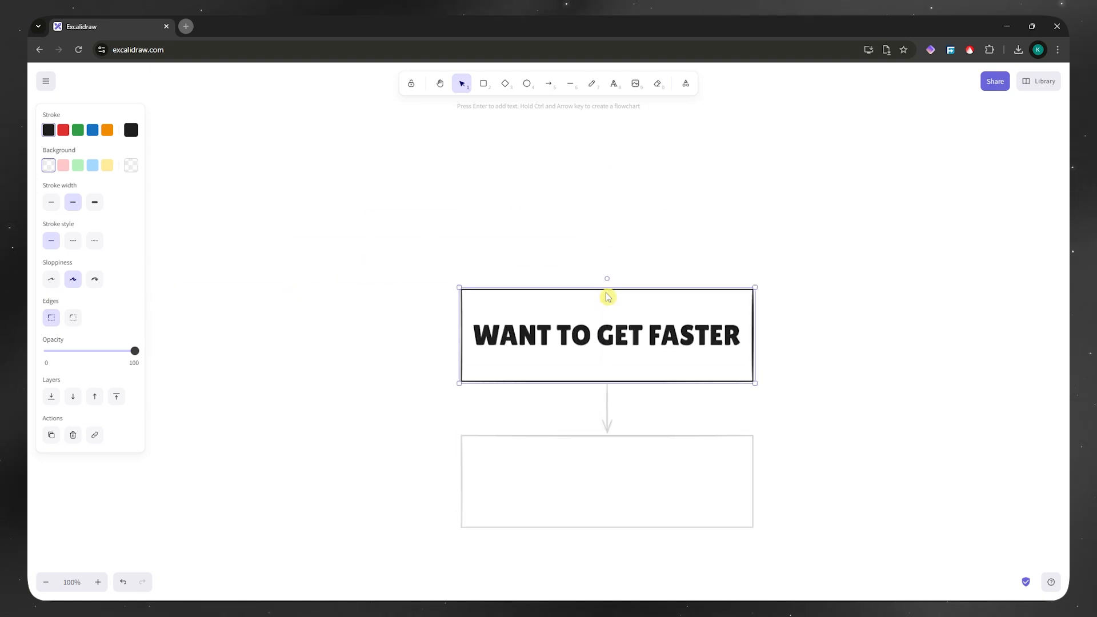
{"action": "key", "text": "ctrl+Right"}
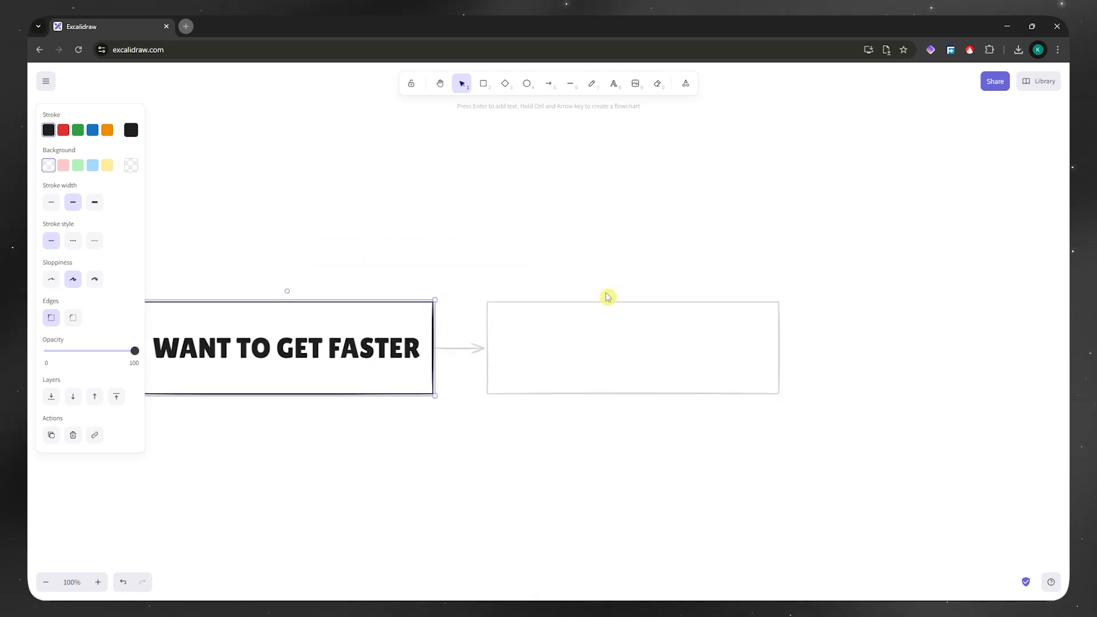
{"action": "key", "text": "ctrl+Left"}
{"action": "key", "text": "ctrl+Up"}
Step: Preview a row of five connected boxes below the WANT TO GET FASTER rectangle and single boxes in other directions
{"action": "key", "text": "ctrl+Down"}
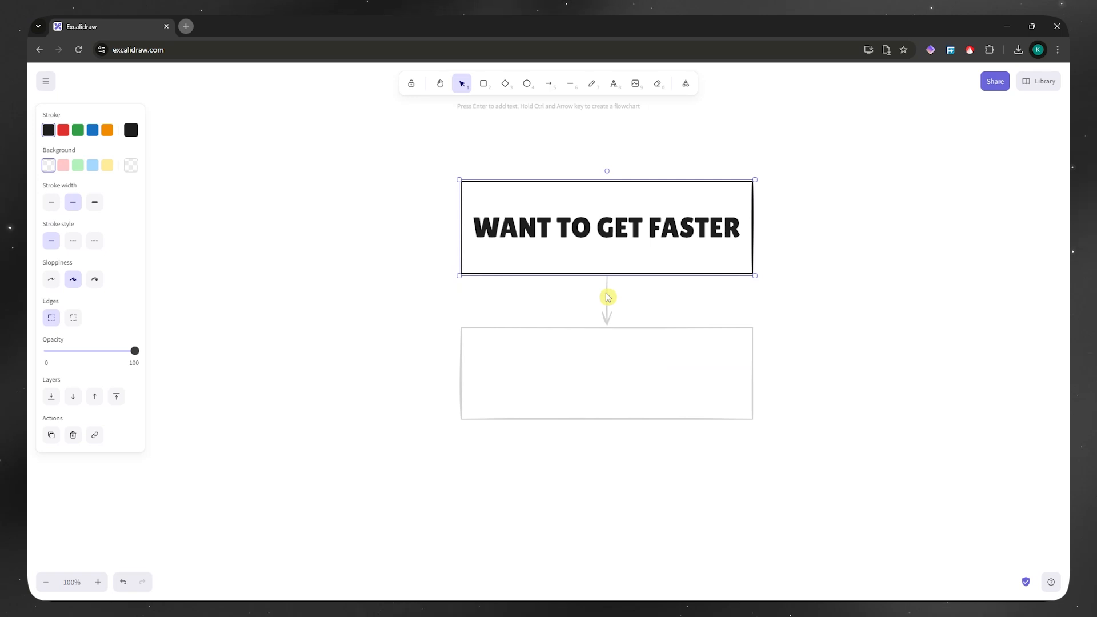
{"action": "key", "text": "ctrl+Down"}
{"action": "key", "text": "ctrl+Down"}
{"action": "key", "text": "ctrl+Down"}
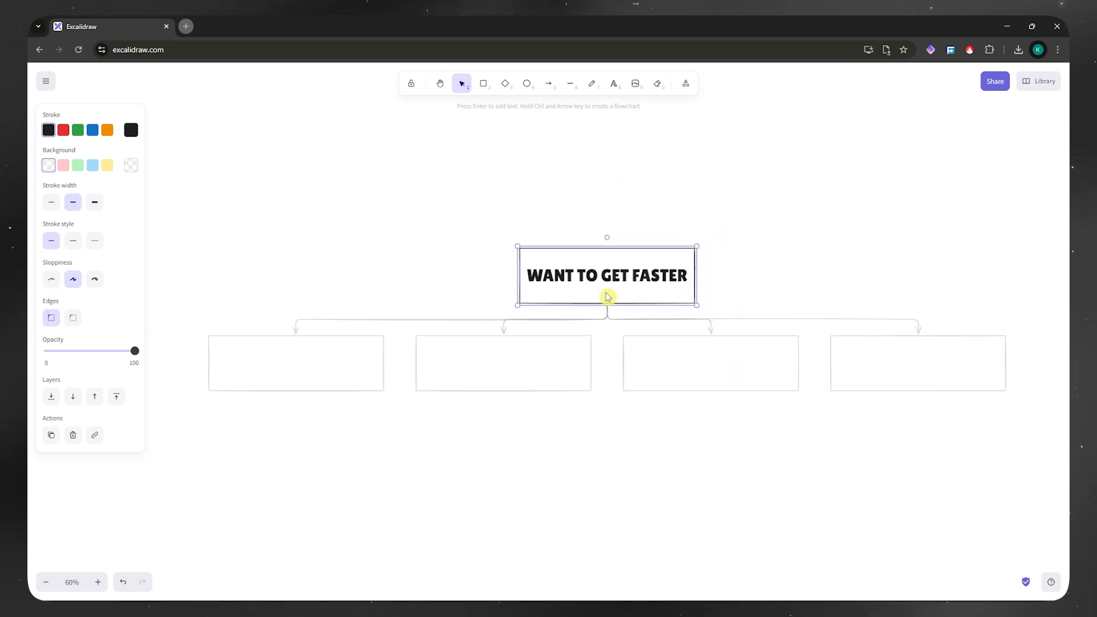
{"action": "key", "text": "ctrl+Down"}
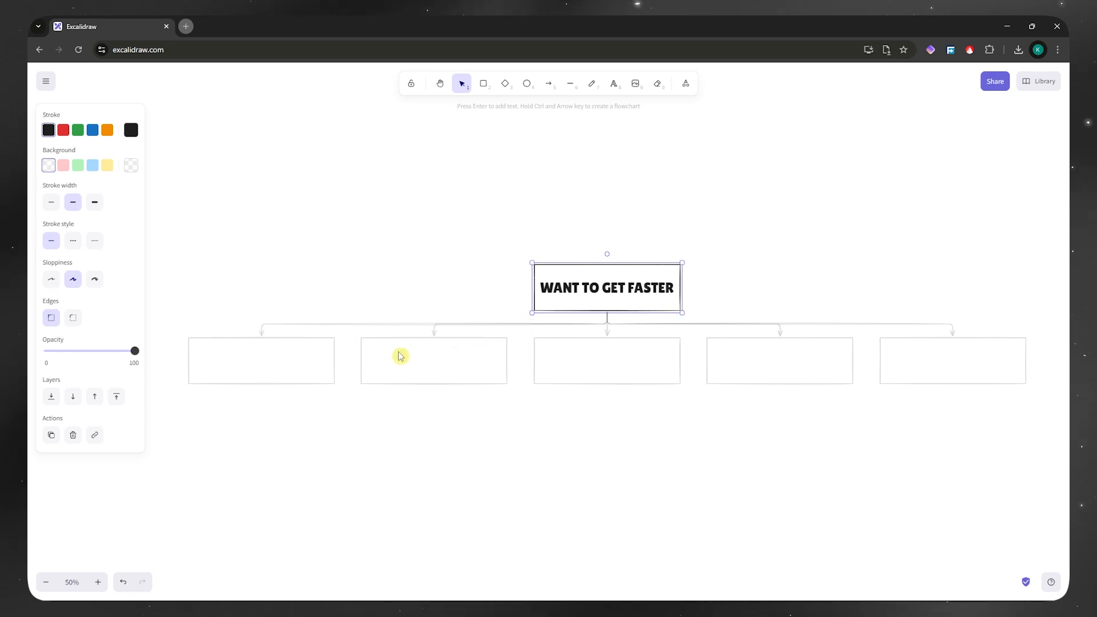
{"action": "key", "text": "ctrl+Up"}
{"action": "key", "text": "ctrl+Down"}
{"action": "key", "text": "ctrl+Right"}
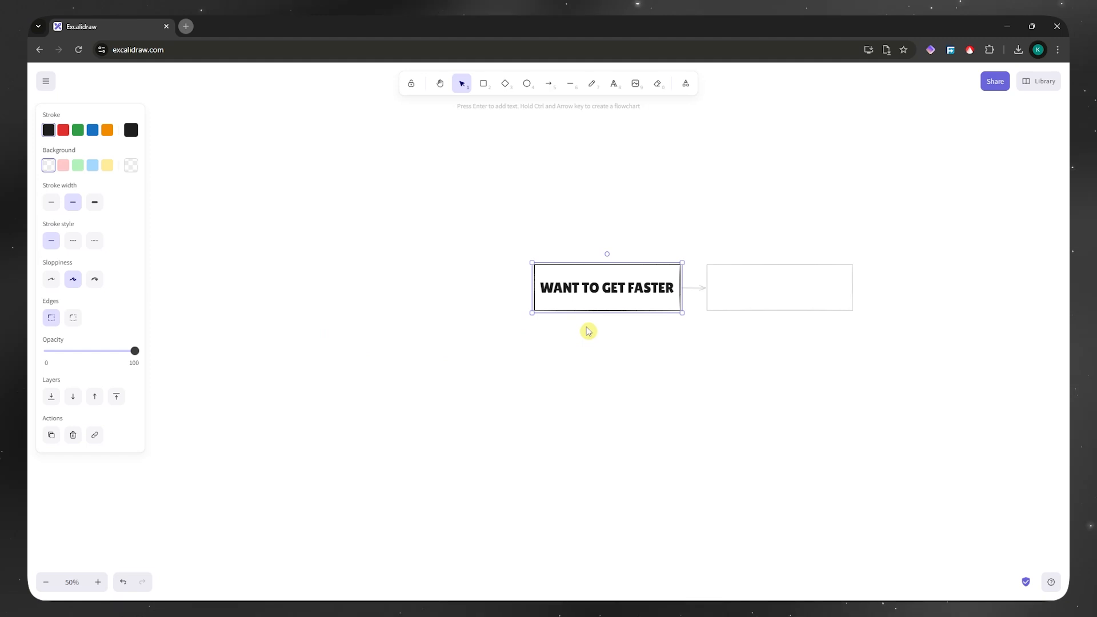
{"action": "key", "text": "ctrl+Left"}
Step: Create two connected flowchart boxes branching below the WANT TO GET FASTER rectangle
{"action": "key", "text": "ctrl+Down"}
{"action": "key", "text": "ctrl+Down"}
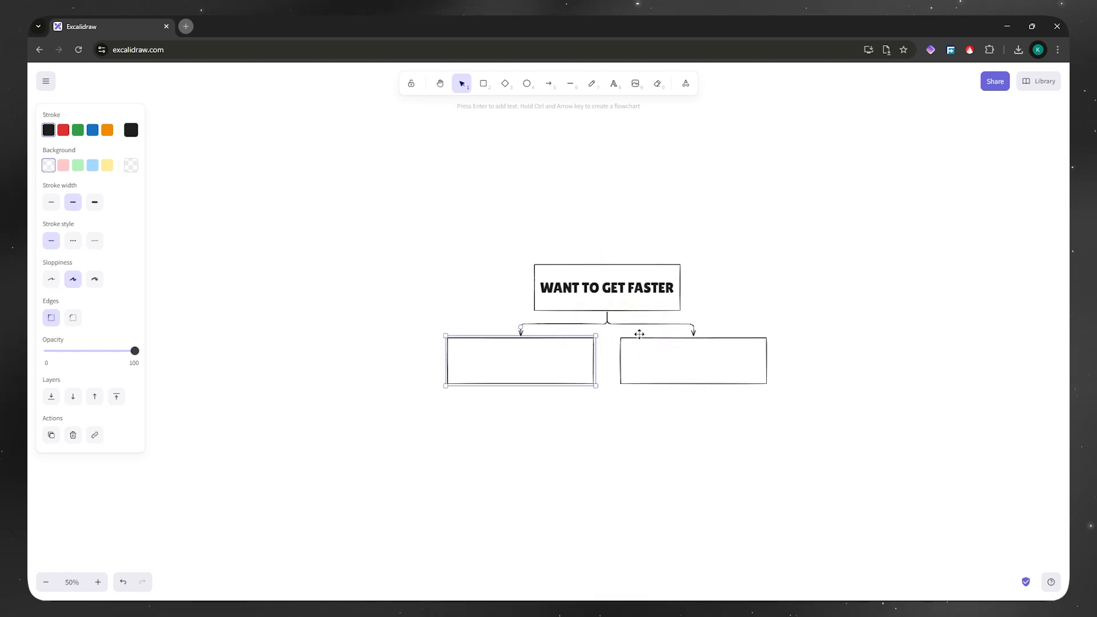
{"action": "left_click", "coordinate": [808, 323]}
{"action": "scroll", "coordinate": [619, 385], "scroll_direction": "up", "scroll_amount": 6}
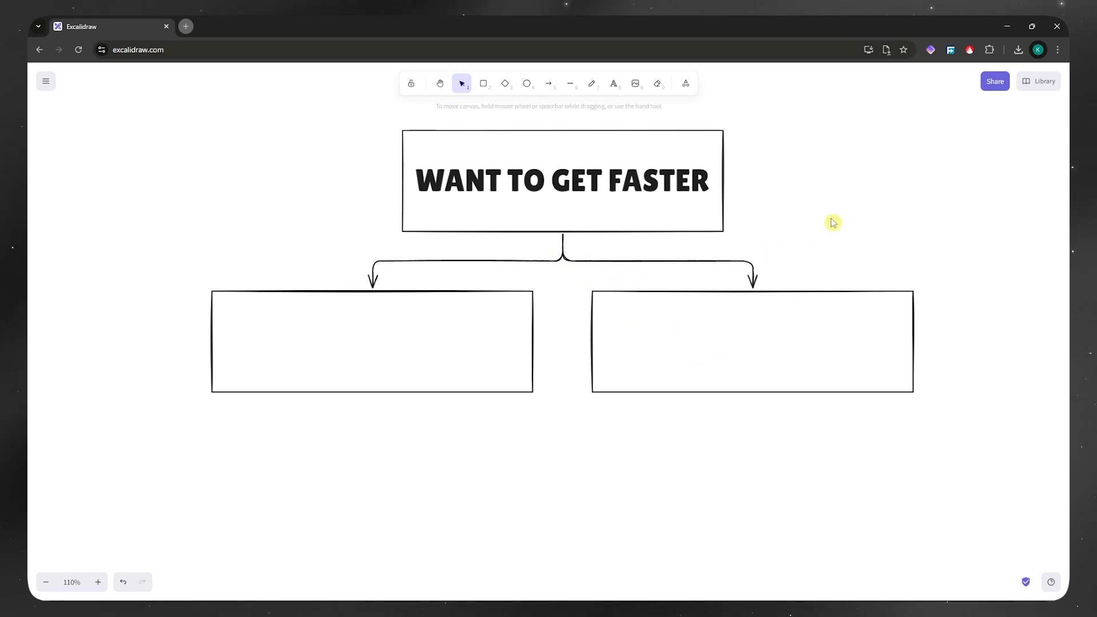
Step: Label the arrow leading to the right-hand box NO
{"action": "left_click", "coordinate": [662, 261]}
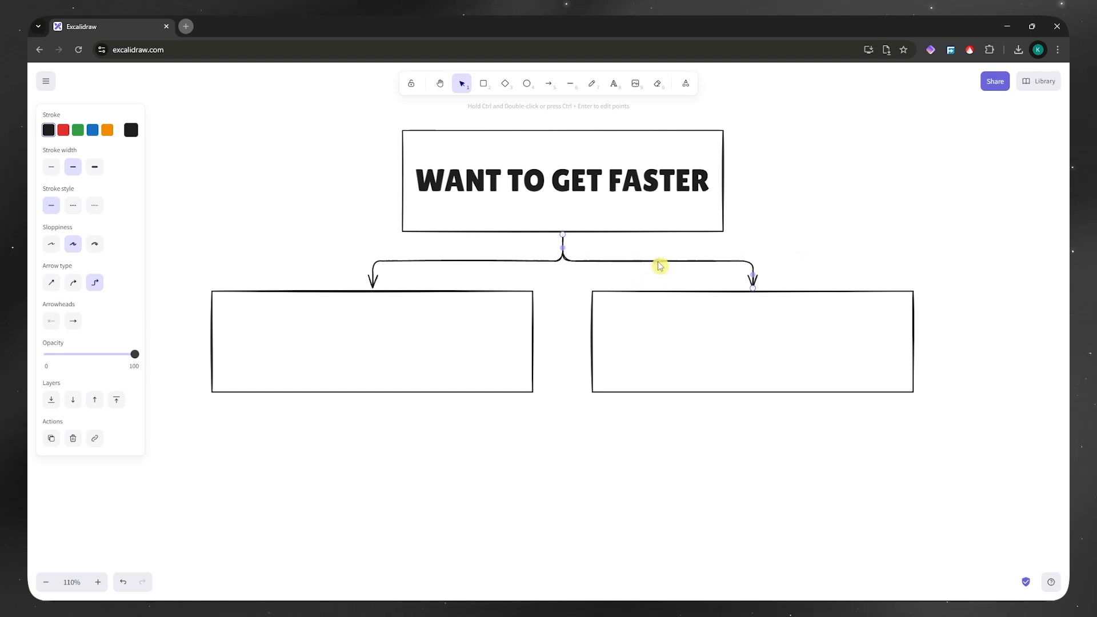
{"action": "key", "text": "q"}
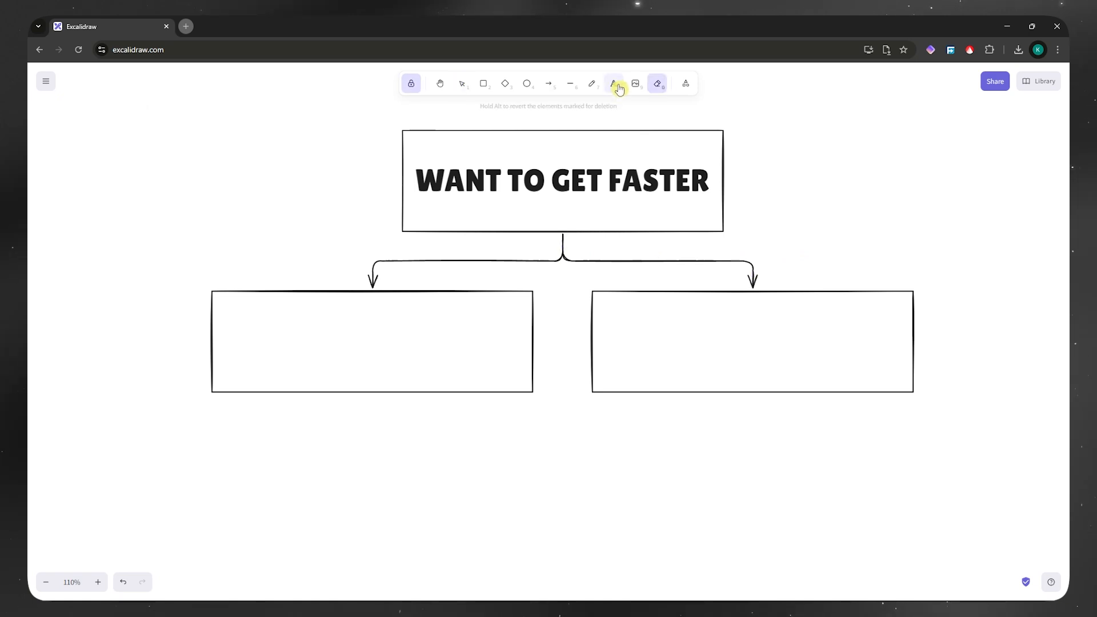
{"action": "left_click", "coordinate": [615, 85]}
{"action": "left_click", "coordinate": [660, 261]}
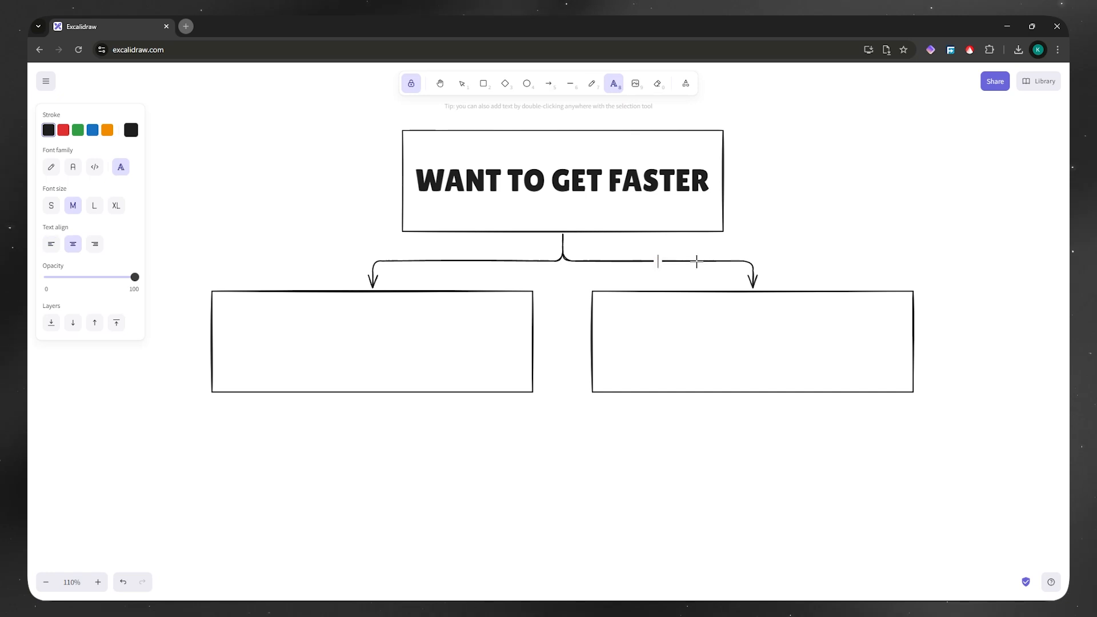
{"action": "type", "text": "E"}
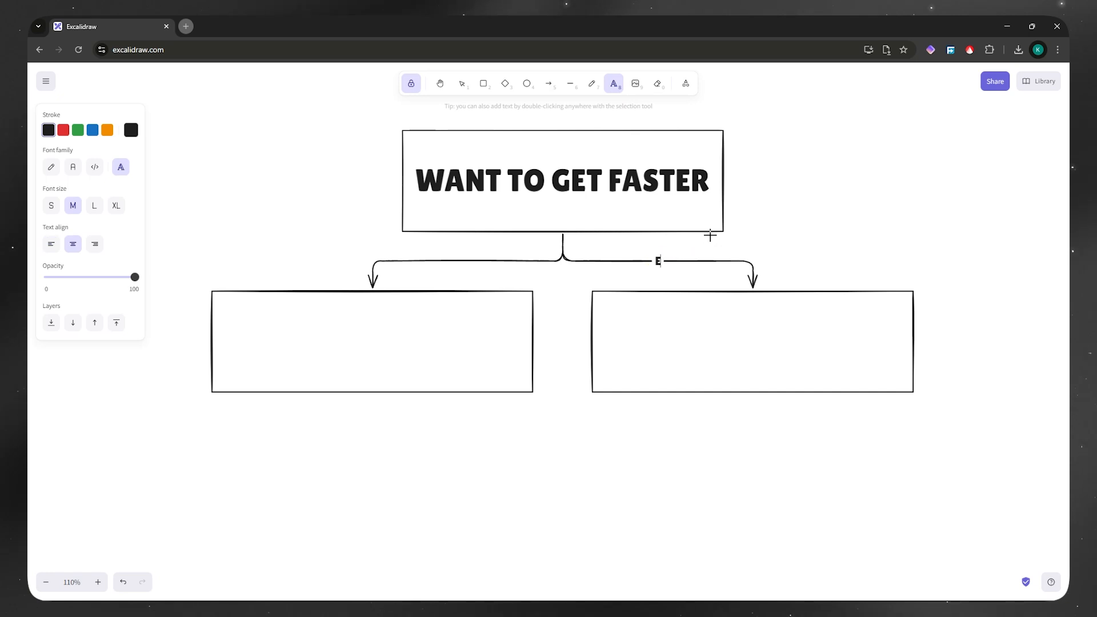
{"action": "key", "text": "BackSpace"}
{"action": "type", "text": "NO"}
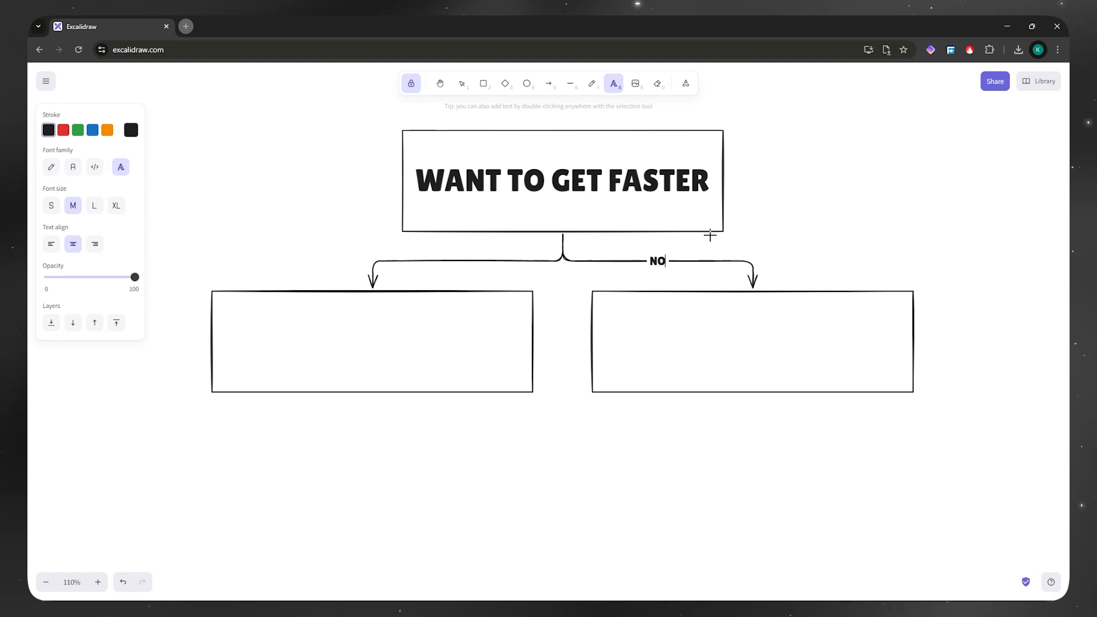
Step: Label the arrow leading to the left-hand box YES and return to the selection tool
{"action": "left_click", "coordinate": [458, 261]}
{"action": "type", "text": "YES"}
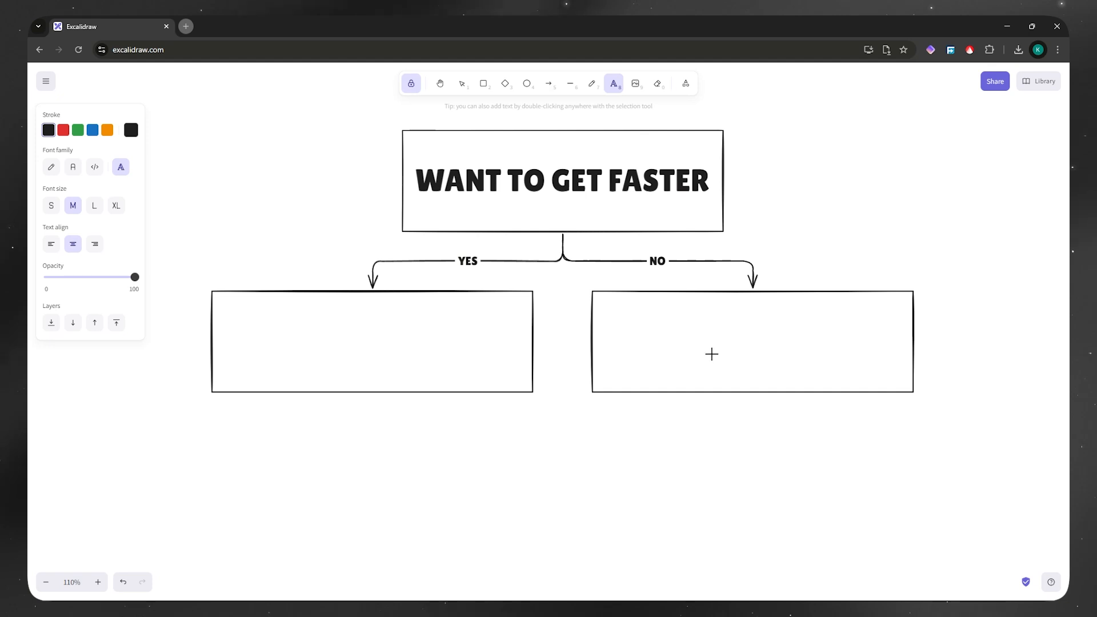
{"action": "left_click", "coordinate": [462, 87]}
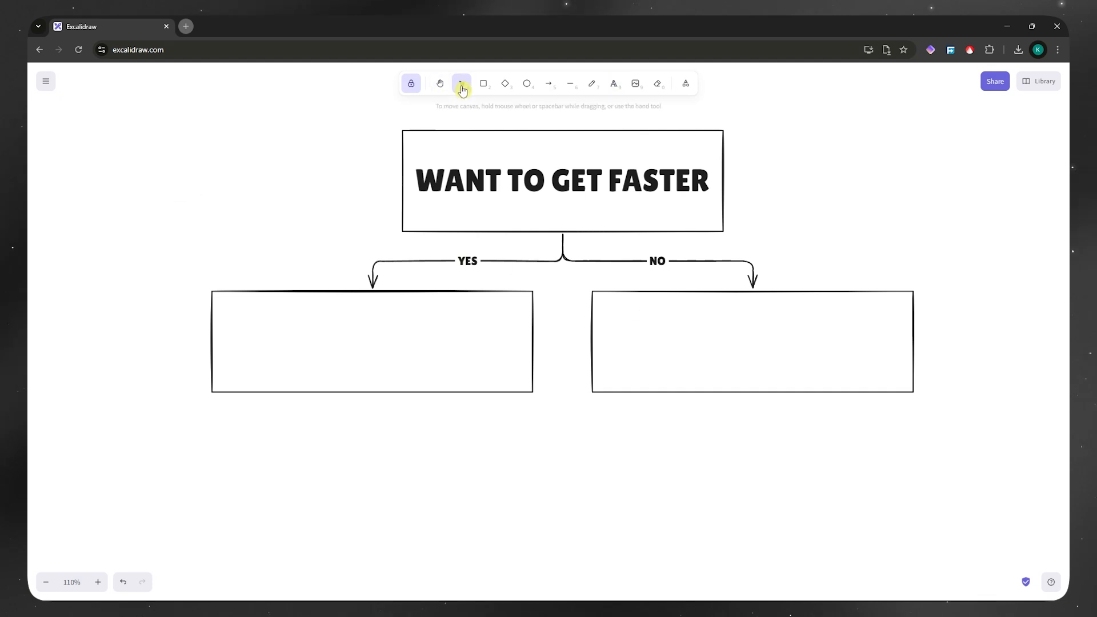
Step: Replace the empty rectangle on the NO branch with a large circle, undoing the stray small ellipse
{"action": "left_click", "coordinate": [796, 291]}
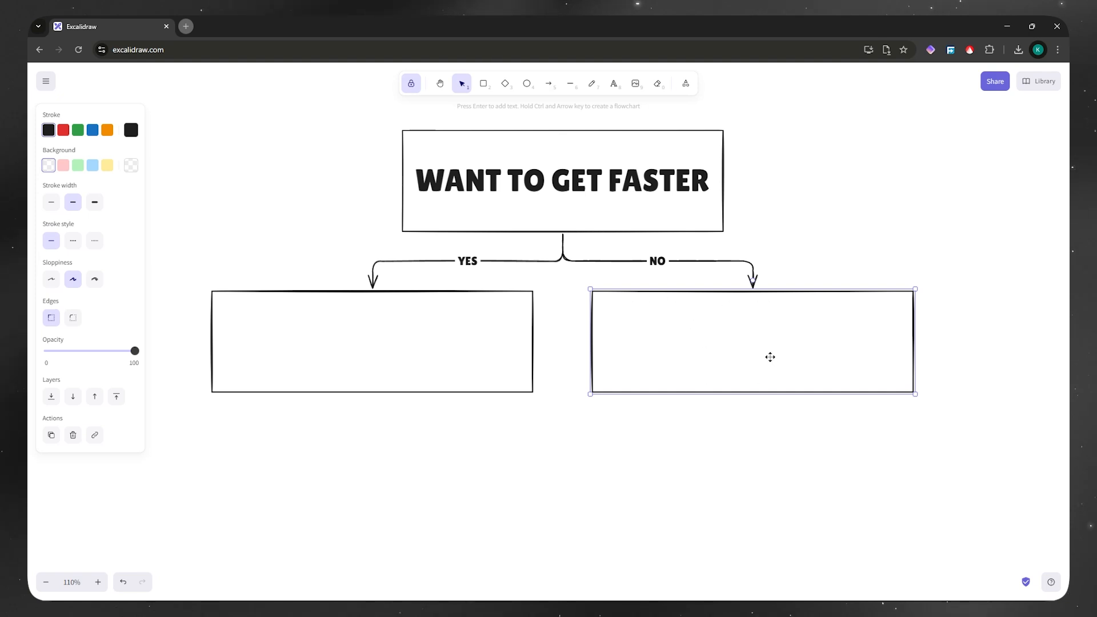
{"action": "key", "text": "Delete"}
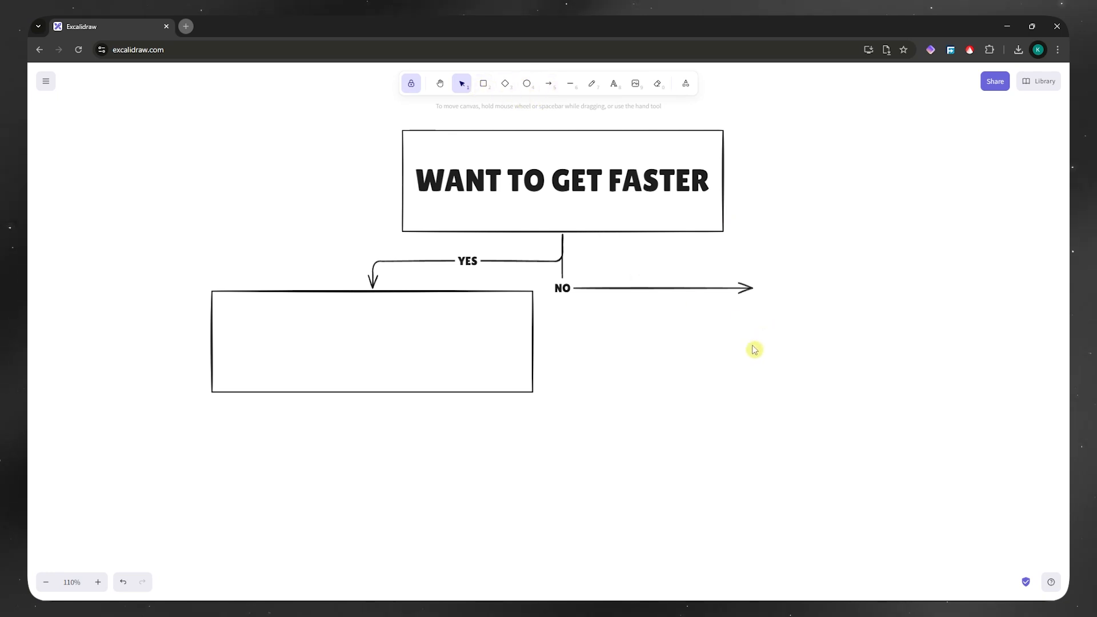
{"action": "key", "text": "o"}
{"action": "left_click_drag", "start_coordinate": [812, 283], "coordinate": [630, 457]}
{"action": "left_click_drag", "start_coordinate": [712, 354], "coordinate": [763, 335]}
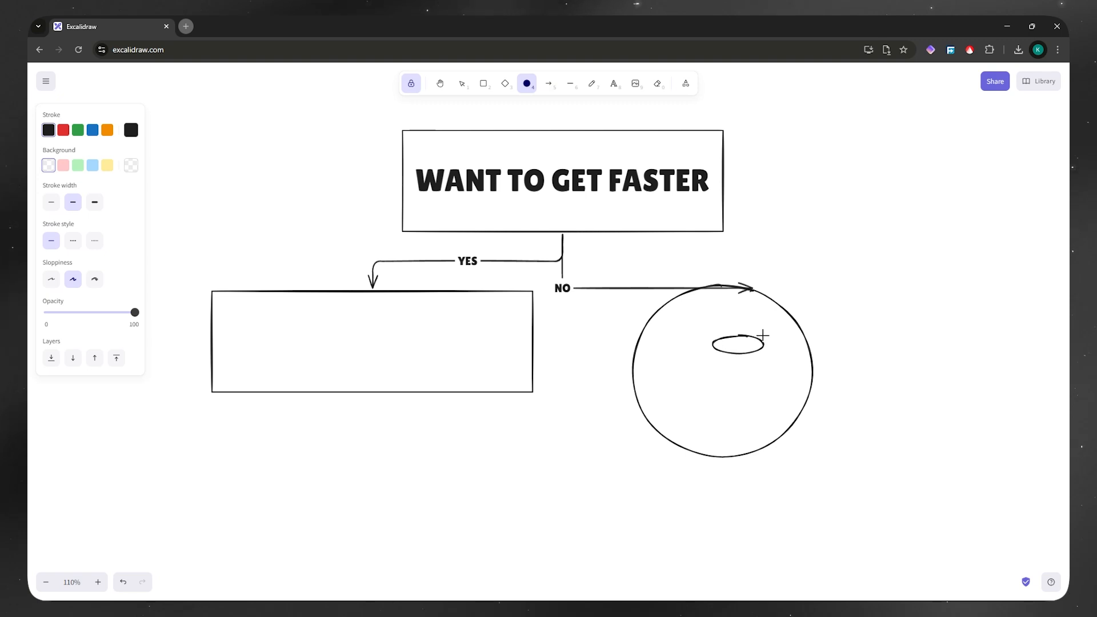
{"action": "key", "text": "ctrl+z"}
{"action": "key", "text": "v"}
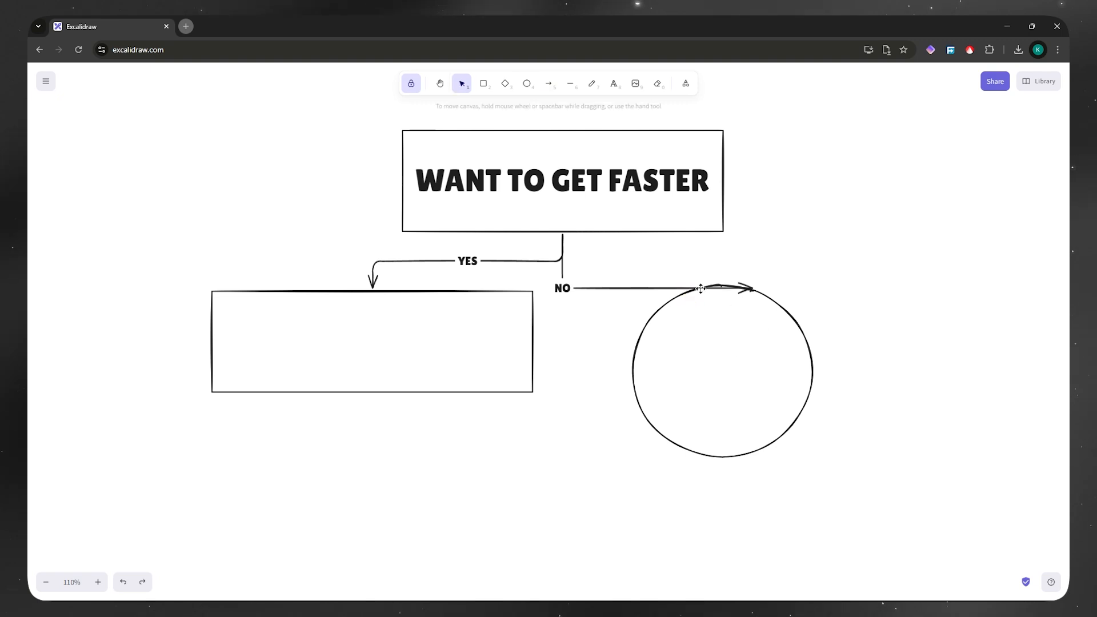
Step: Shift the circle slightly to the right and attach the NO arrow to its top edge
{"action": "left_click_drag", "start_coordinate": [678, 301], "coordinate": [758, 289]}
{"action": "left_click", "coordinate": [643, 289]}
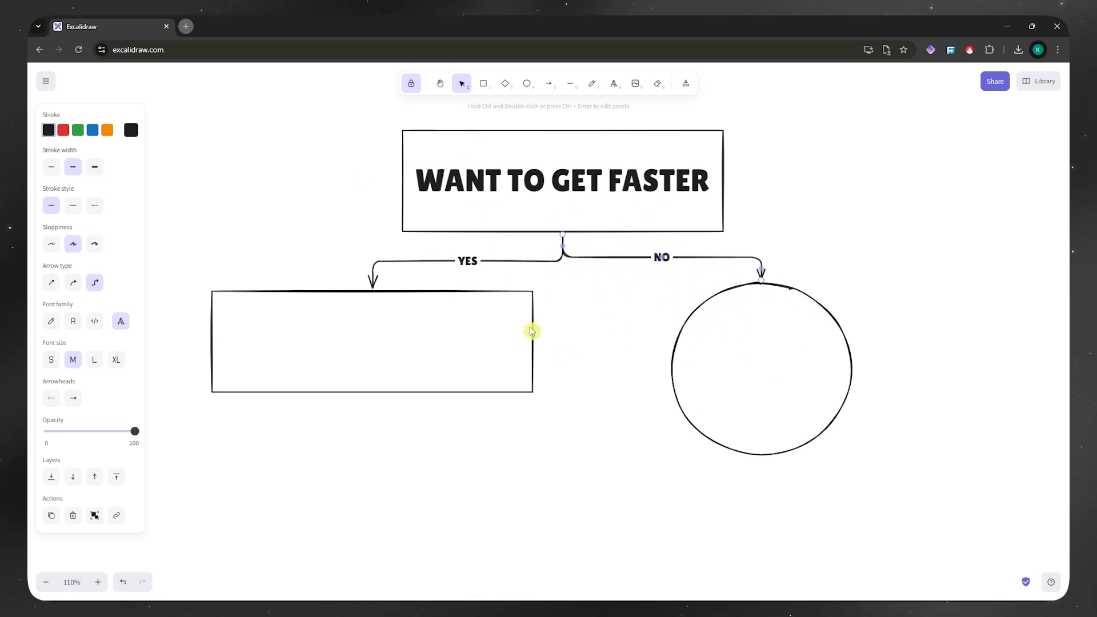
{"action": "key", "text": "e"}
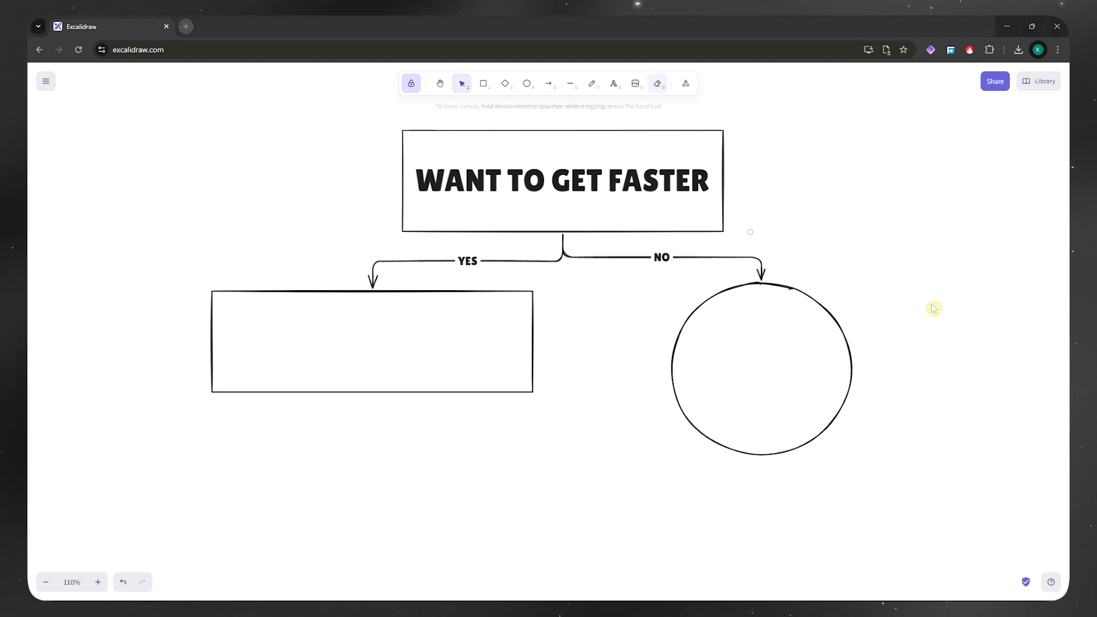
Step: Lasso-select the heading box with its text, the YES arrow and the left box, and apply a red stroke and light red background
{"action": "left_click", "coordinate": [686, 85]}
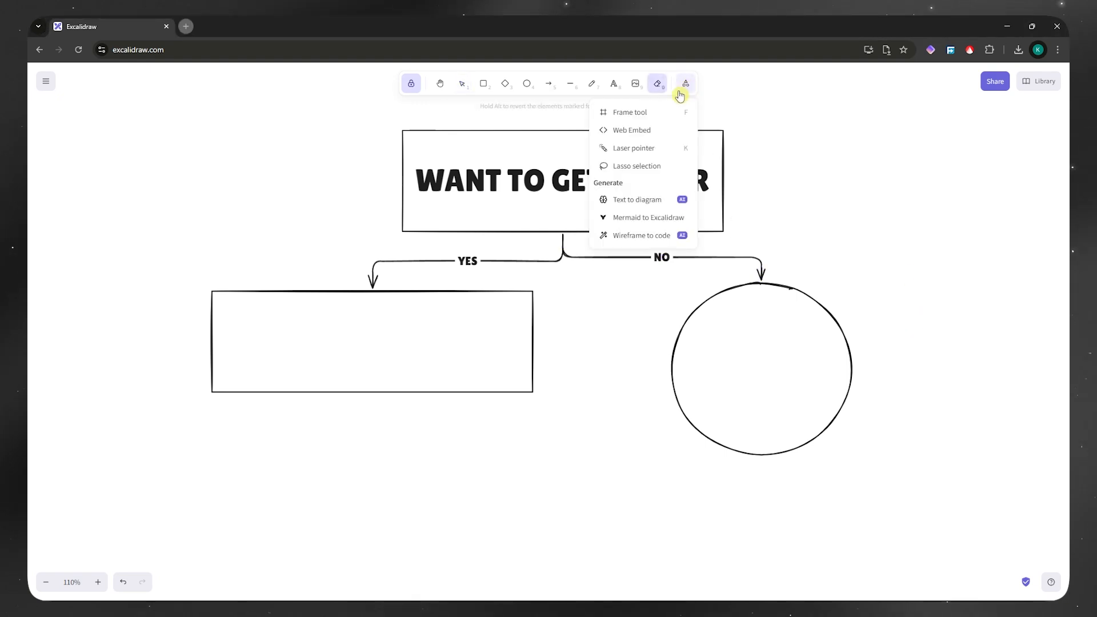
{"action": "left_click", "coordinate": [647, 172]}
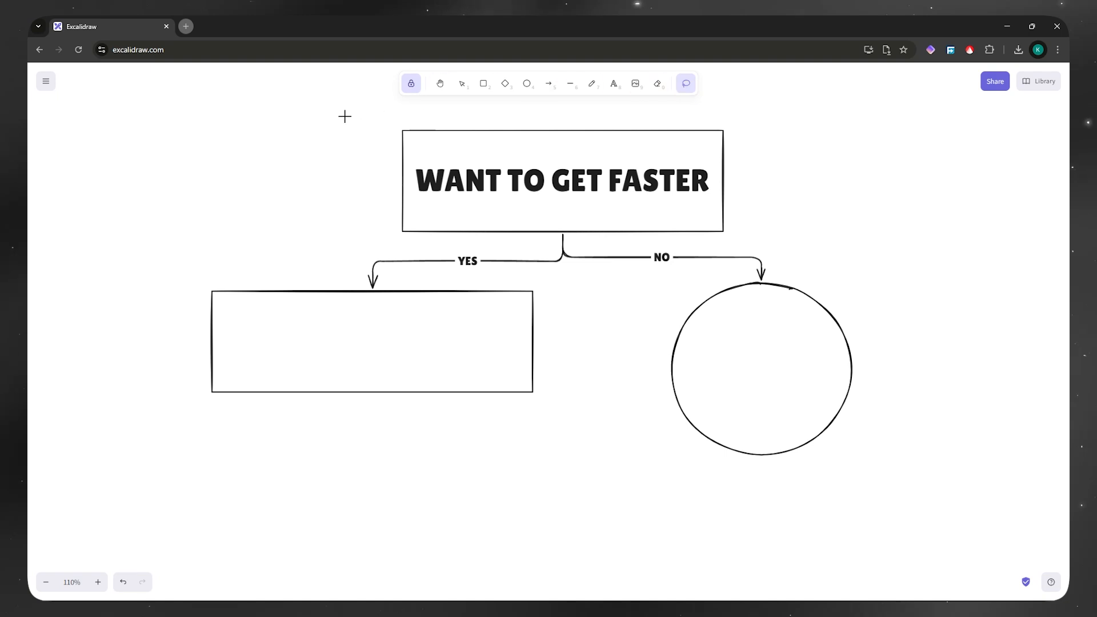
{"action": "left_click_drag", "start_coordinate": [406, 115], "coordinate": [485, 148]}
{"action": "mouse_move", "coordinate": [490, 230]}
{"action": "left_mouse_down"}
{"action": "mouse_move", "coordinate": [465, 304]}
{"action": "mouse_move", "coordinate": [418, 333]}
{"action": "mouse_move", "coordinate": [337, 335]}
{"action": "mouse_move", "coordinate": [262, 319]}
{"action": "mouse_move", "coordinate": [229, 257]}
{"action": "mouse_move", "coordinate": [314, 147]}
{"action": "mouse_move", "coordinate": [345, 145]}
{"action": "mouse_move", "coordinate": [342, 131]}
{"action": "mouse_move", "coordinate": [367, 111]}
{"action": "mouse_move", "coordinate": [404, 112]}
{"action": "left_mouse_up"}
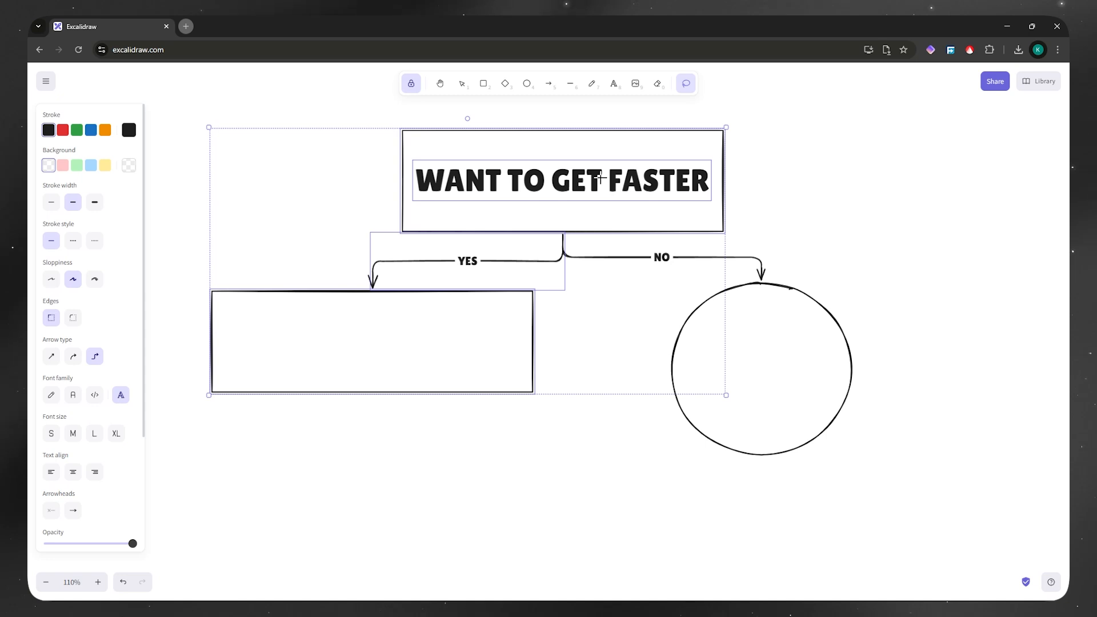
{"action": "left_click", "coordinate": [63, 130]}
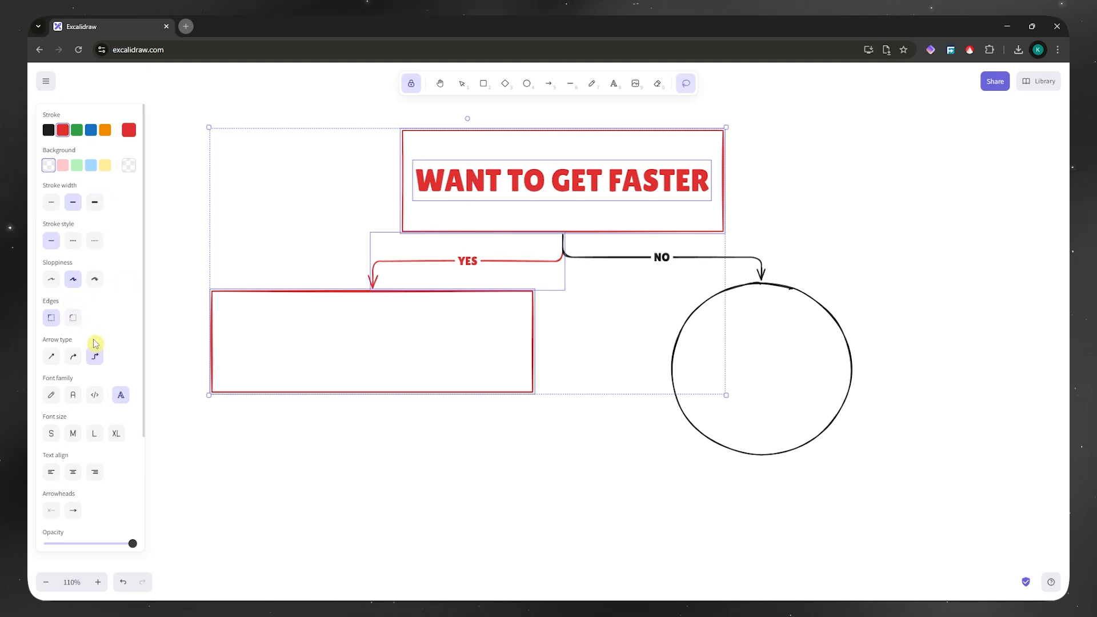
{"action": "left_click", "coordinate": [77, 165]}
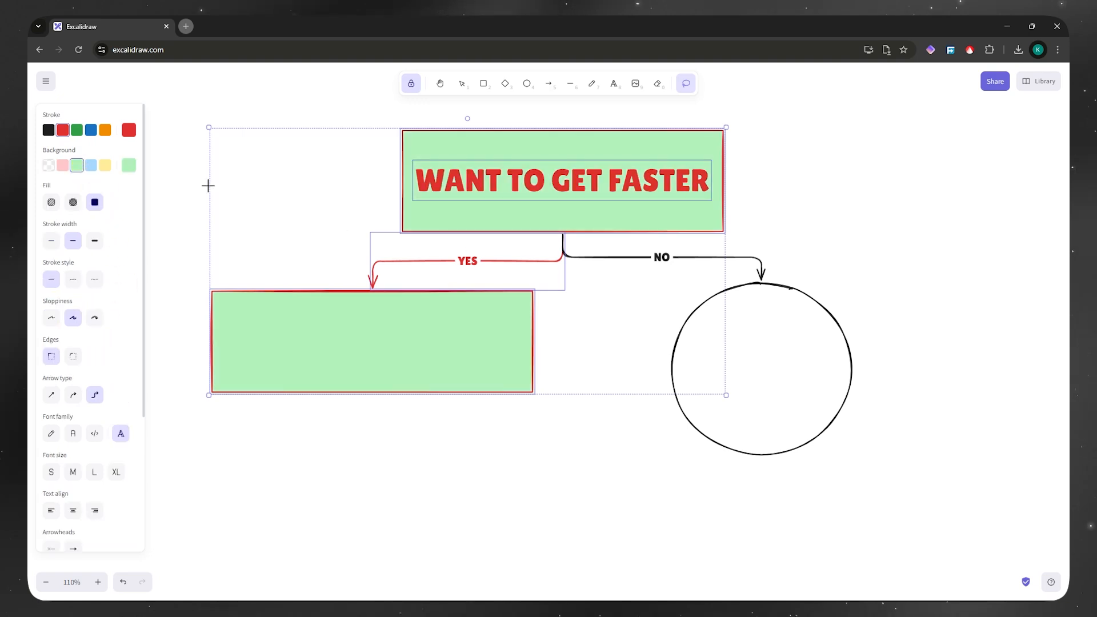
{"action": "left_click", "coordinate": [64, 166]}
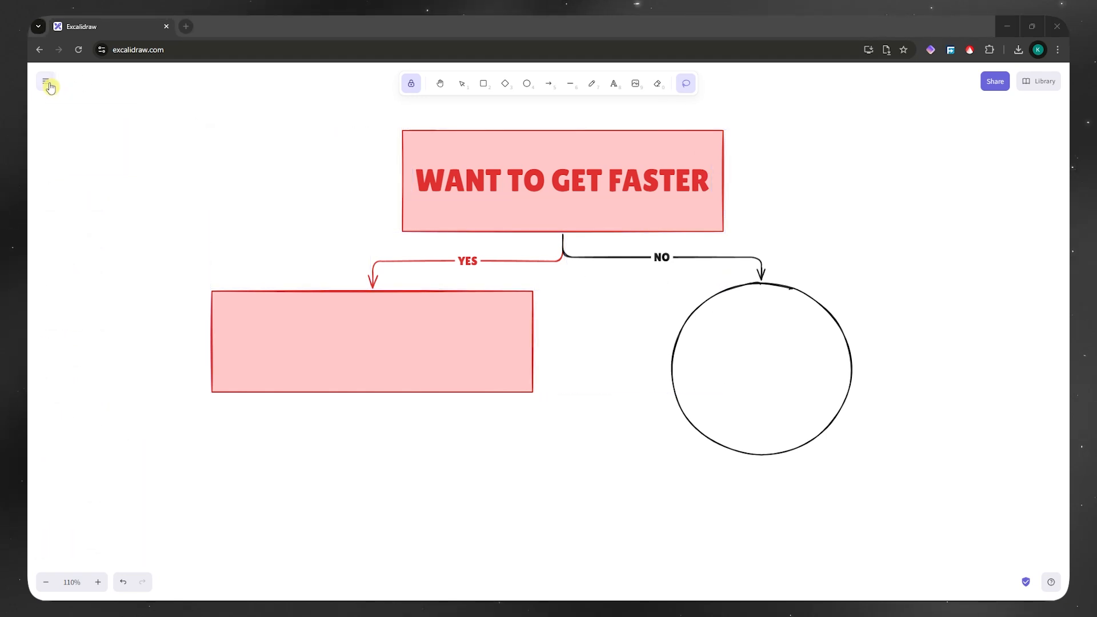
Step: Open the Help reference and review the keyboard shortcuts listed for the tools, view and editor
{"action": "left_click", "coordinate": [51, 86]}
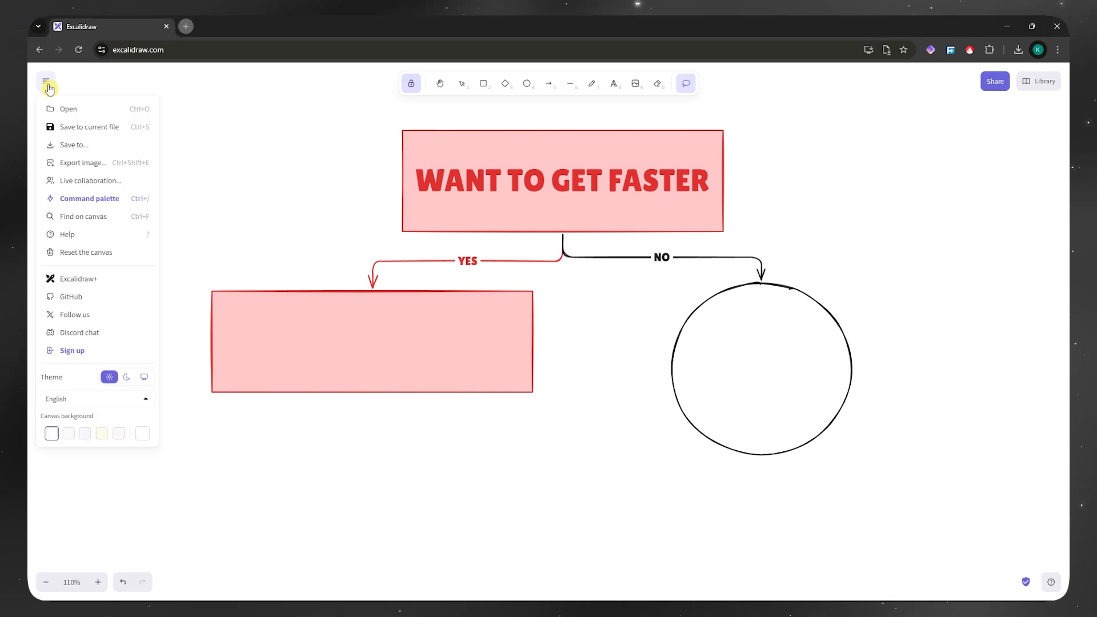
{"action": "left_click", "coordinate": [94, 240]}
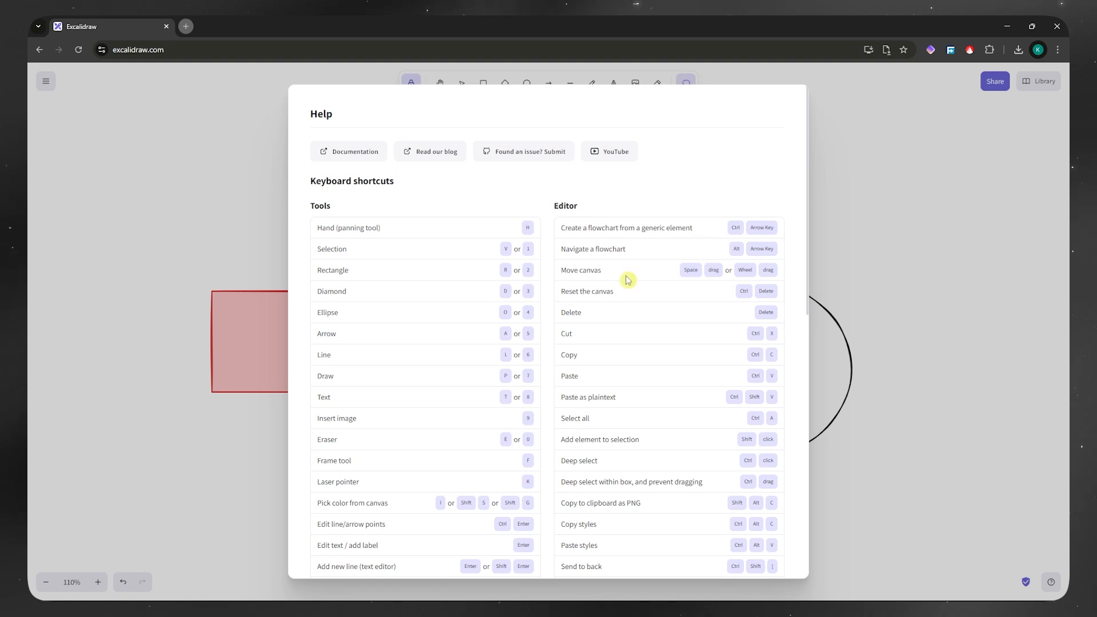
{"action": "scroll", "coordinate": [658, 365], "scroll_direction": "down", "scroll_amount": 6}
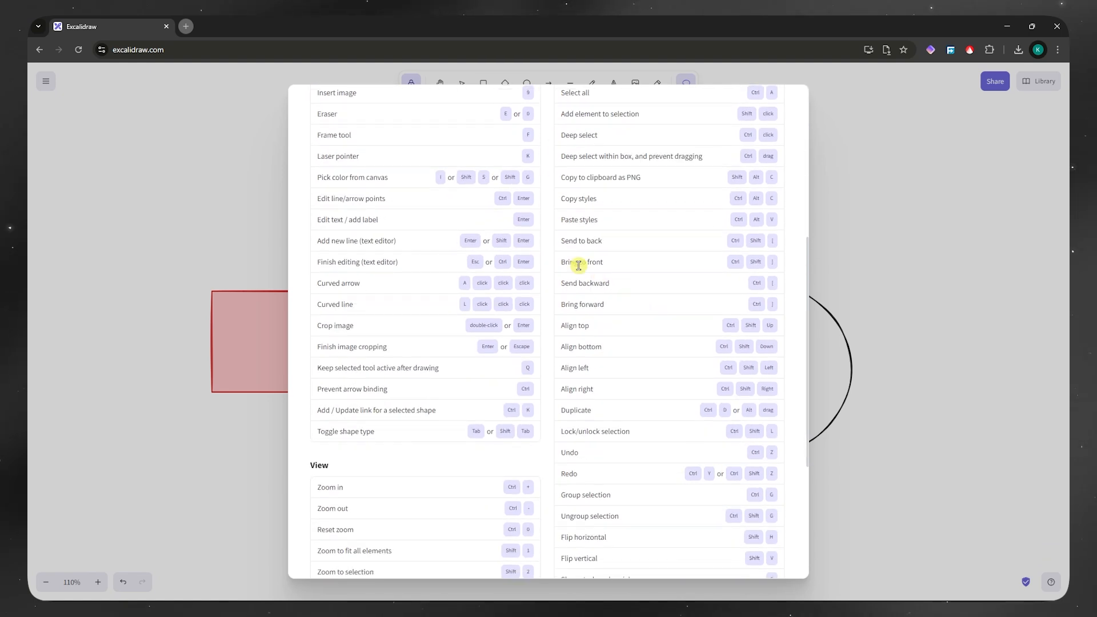
{"action": "scroll", "coordinate": [578, 265], "scroll_direction": "down", "scroll_amount": 1}
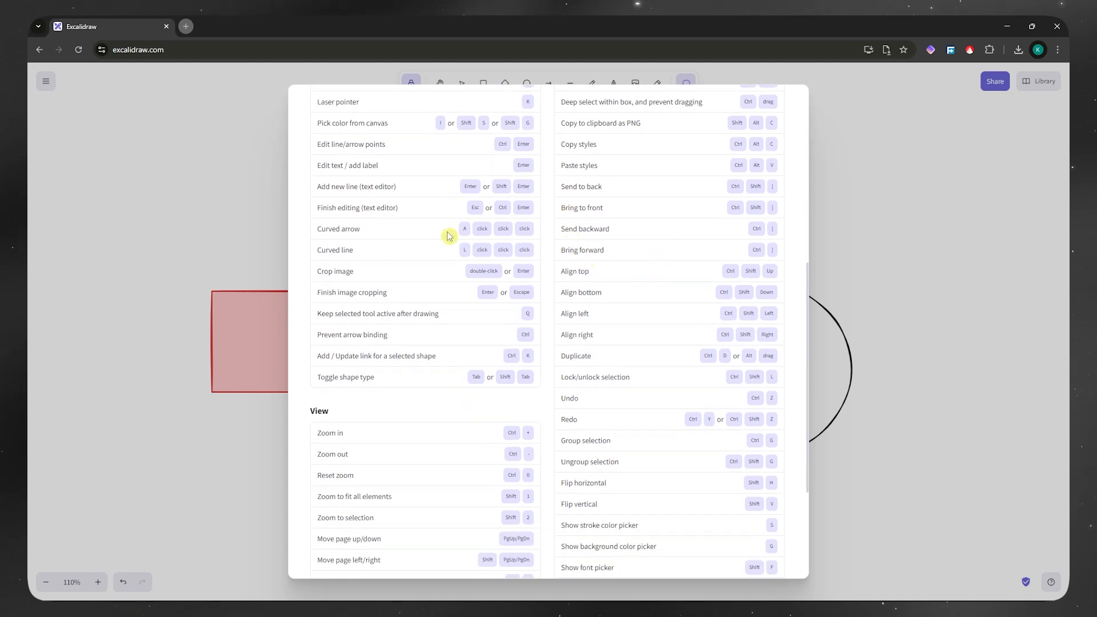
{"action": "scroll", "coordinate": [553, 332], "scroll_direction": "up", "scroll_amount": 5}
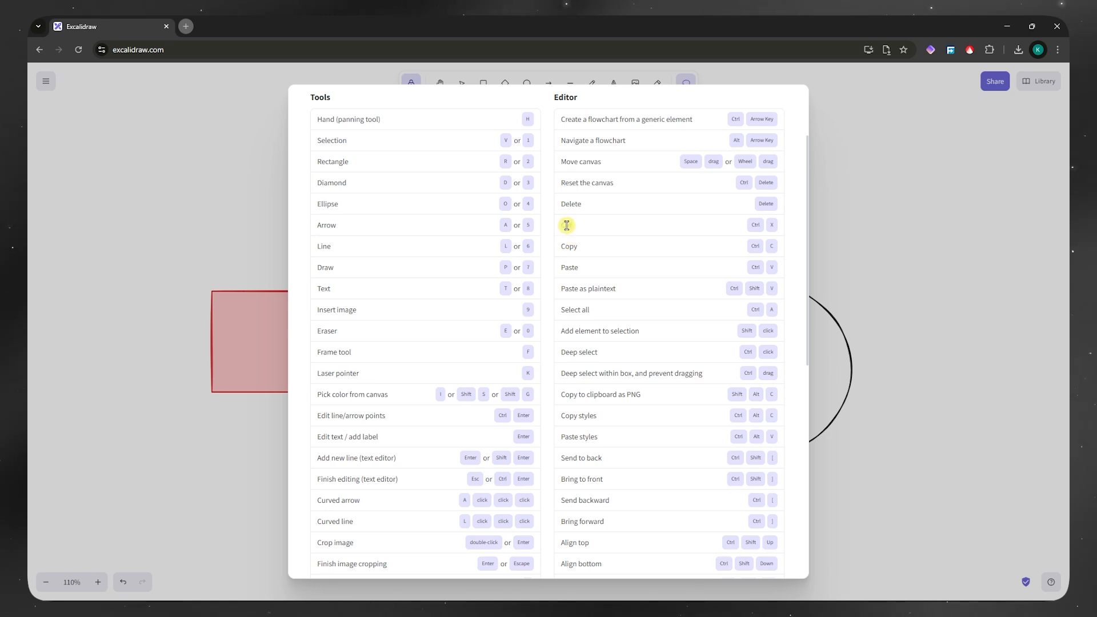
{"action": "scroll", "coordinate": [594, 324], "scroll_direction": "down", "scroll_amount": 3}
{"action": "scroll", "coordinate": [594, 324], "scroll_direction": "down", "scroll_amount": 6}
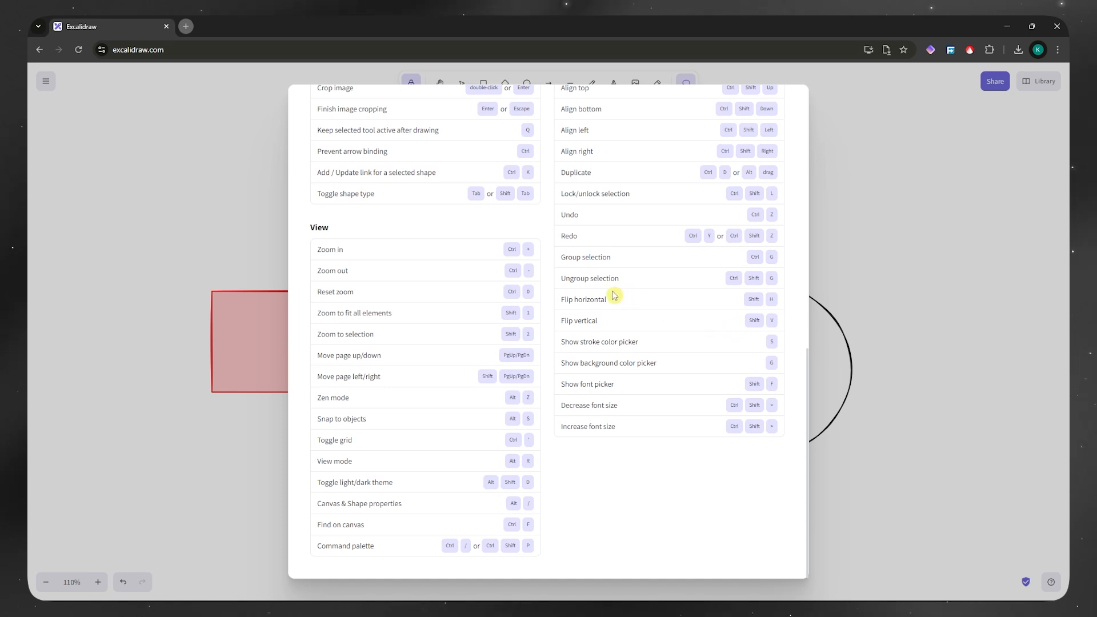
{"action": "scroll", "coordinate": [553, 274], "scroll_direction": "up", "scroll_amount": 15}
{"action": "scroll", "coordinate": [545, 269], "scroll_direction": "up", "scroll_amount": 1}
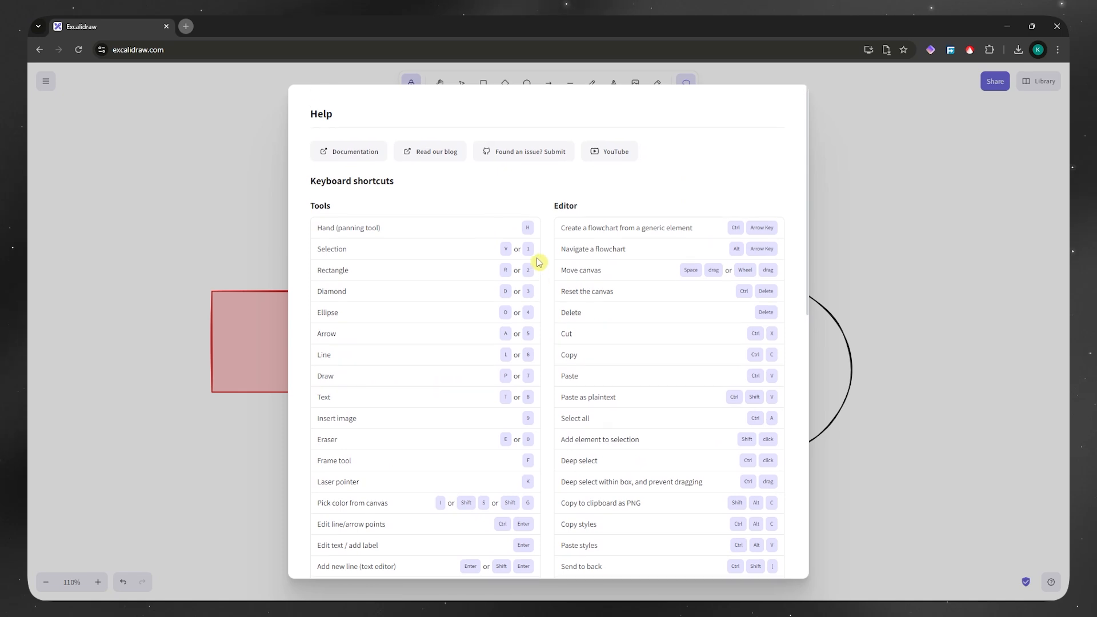